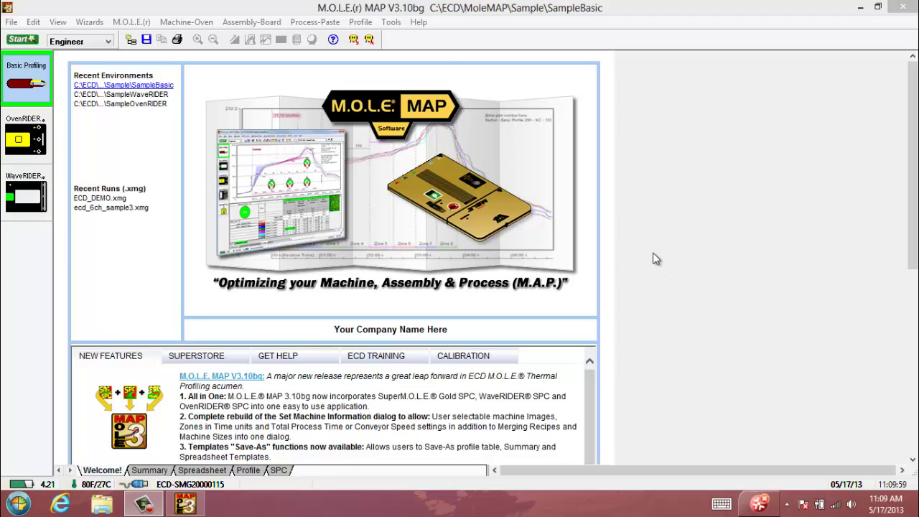
Start the Fresh Start wizard with the demo instrument and select the second profiler.
left_click(314, 8)
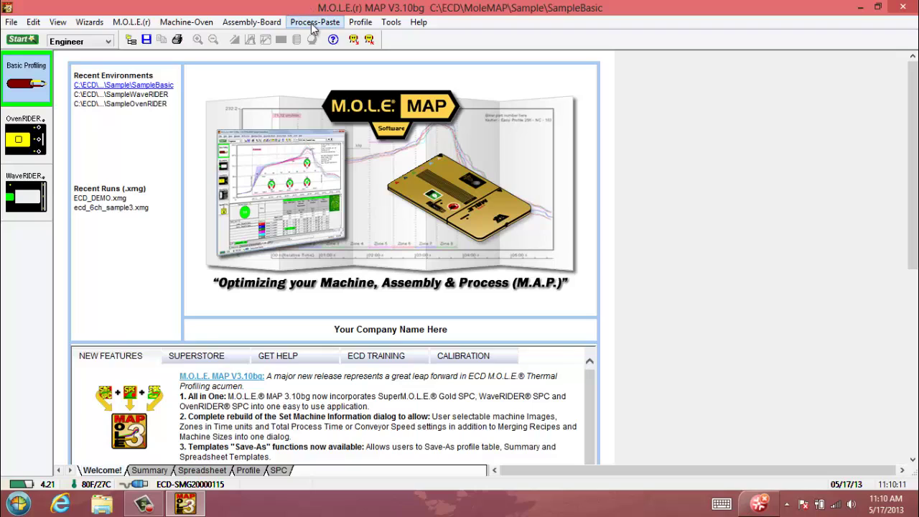
left_click(87, 27)
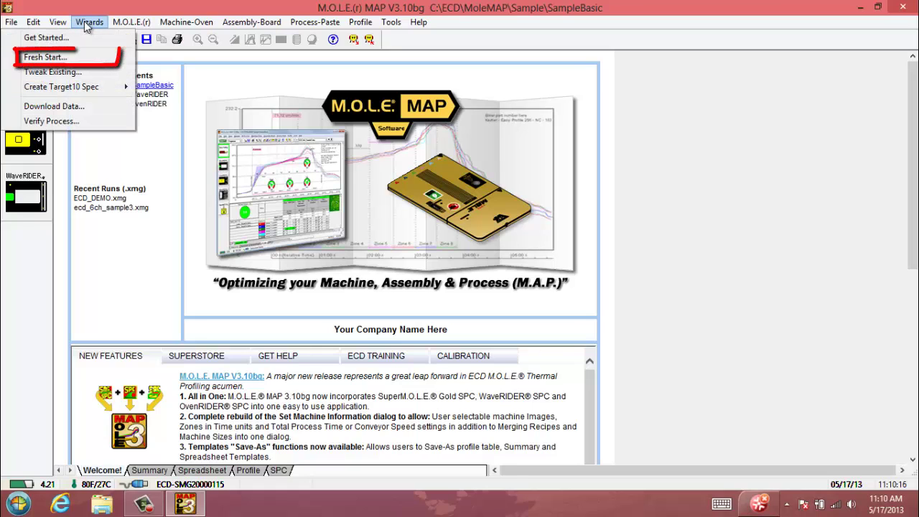
left_click(76, 58)
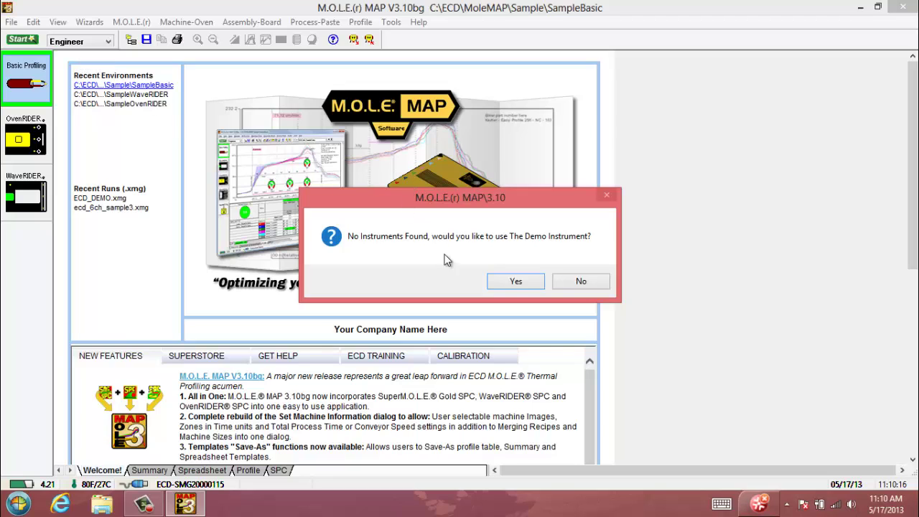
left_click(517, 281)
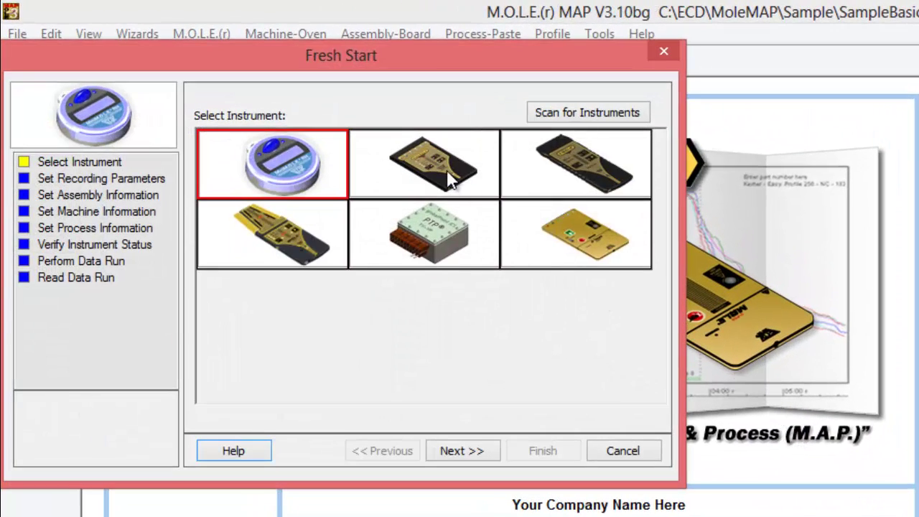
left_click(477, 170)
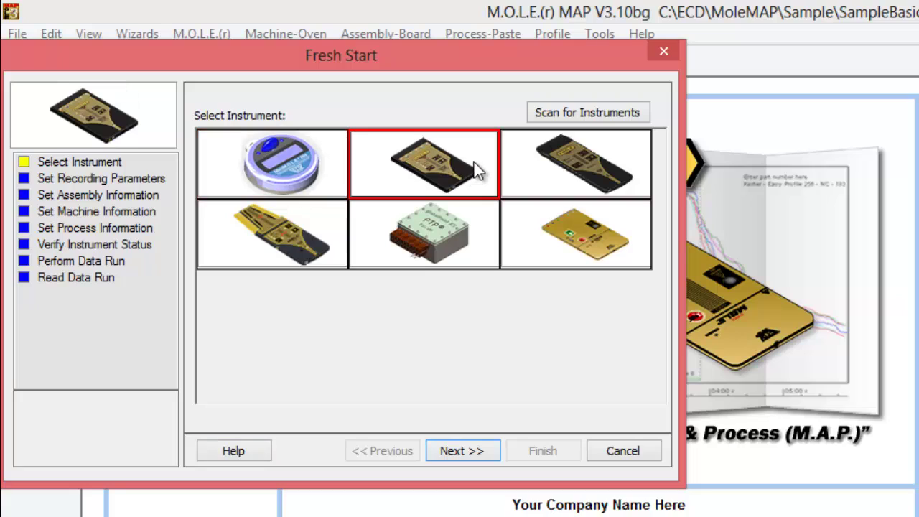
On the recording parameters step, rename the instrument to 'ECD, Inc.'.
left_click(468, 453)
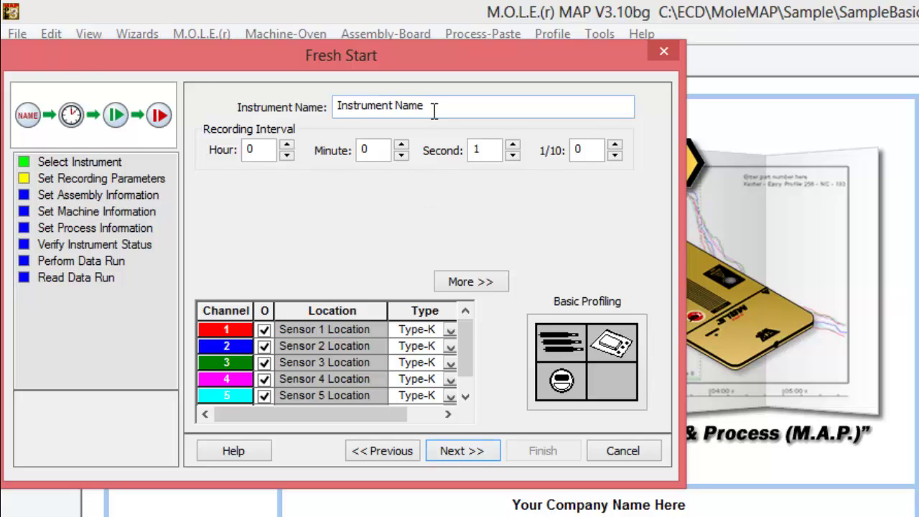
left_click_drag(431, 109, 57, 64)
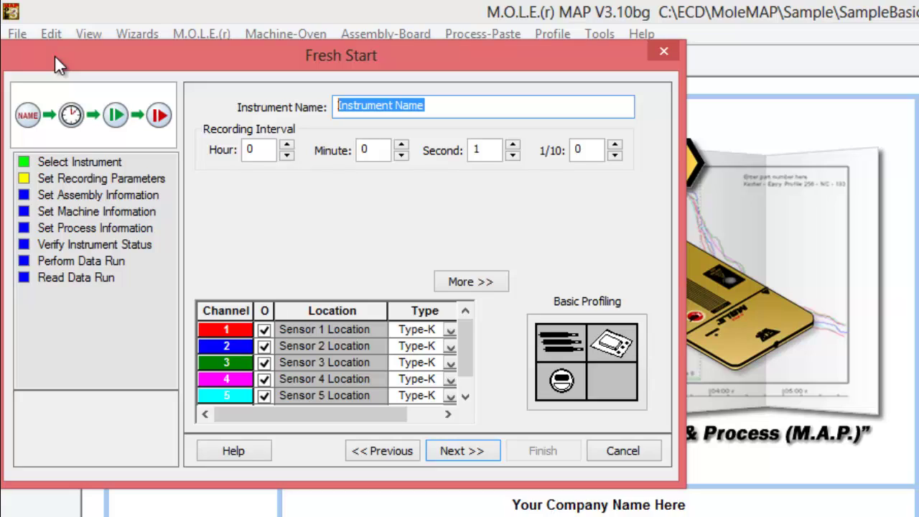
type("ECD")
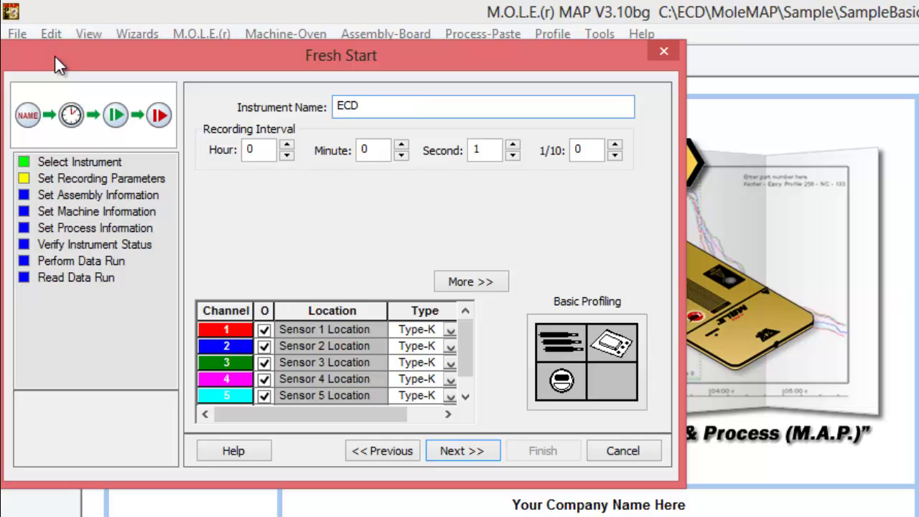
type(", Inc.")
Check channel 1's sensor type choices and keep Type-K thermocouples.
mouse_move(461, 333)
left_mouse_down()
mouse_move(464, 352)
mouse_move(474, 330)
mouse_move(468, 359)
mouse_move(469, 337)
left_mouse_up()
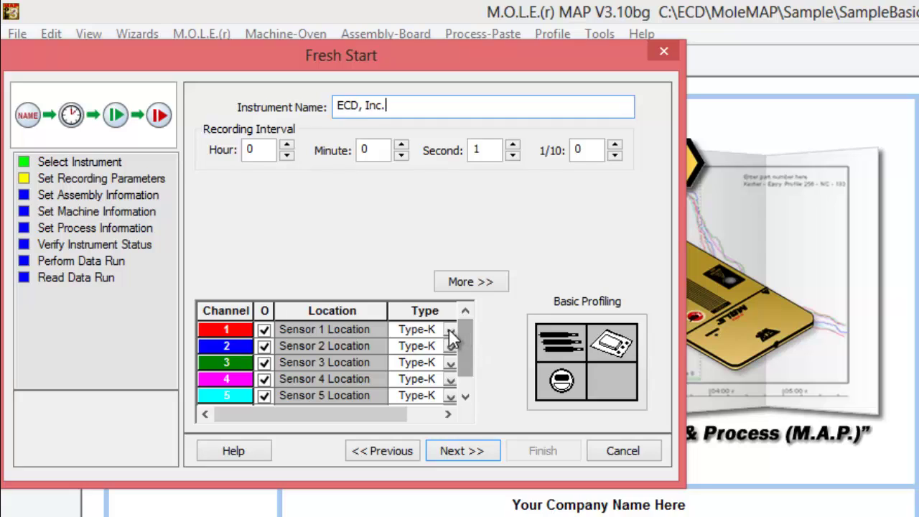
left_click(449, 330)
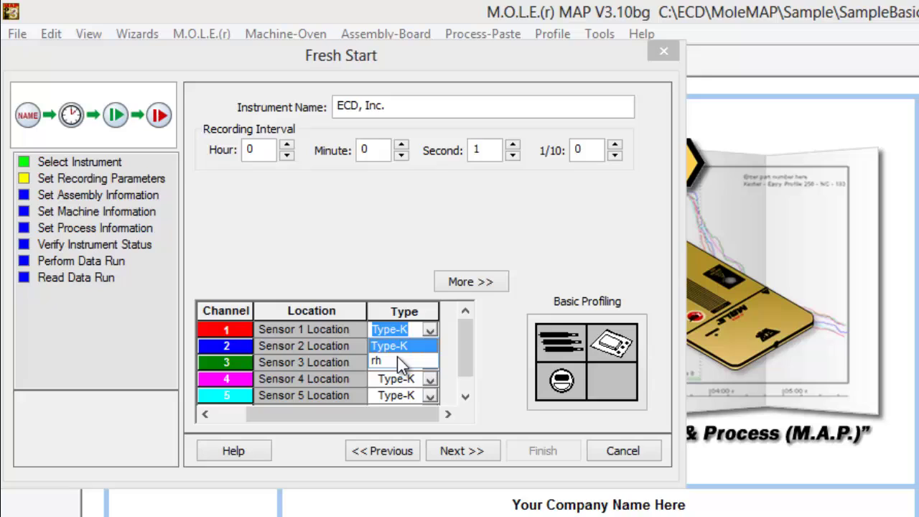
left_click(550, 272)
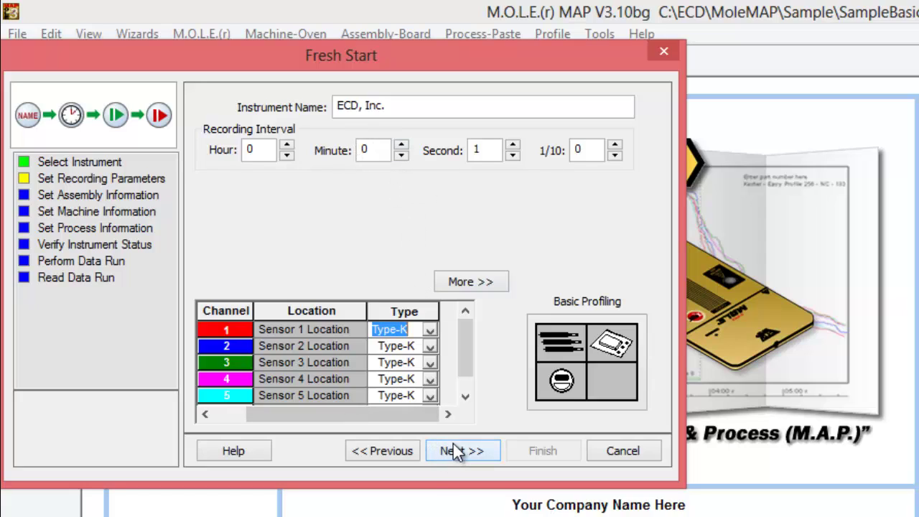
left_click_drag(467, 350, 468, 375)
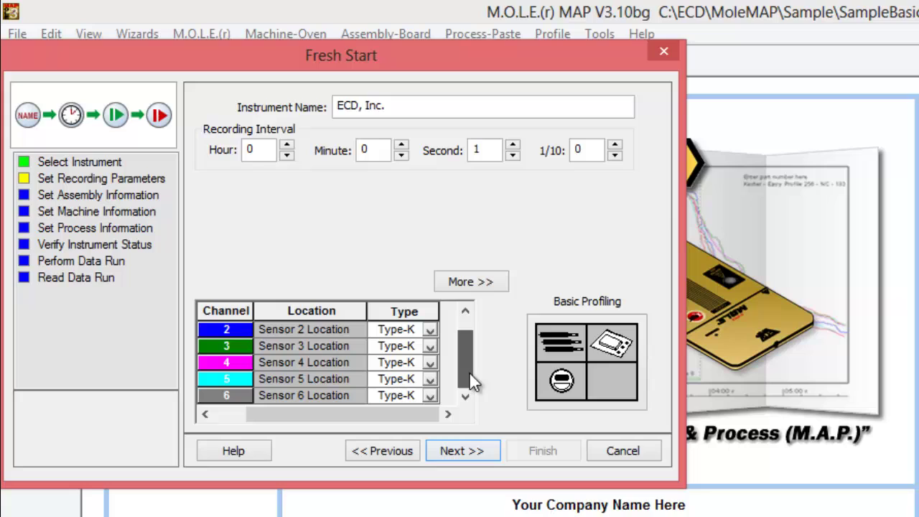
left_click_drag(402, 416, 351, 414)
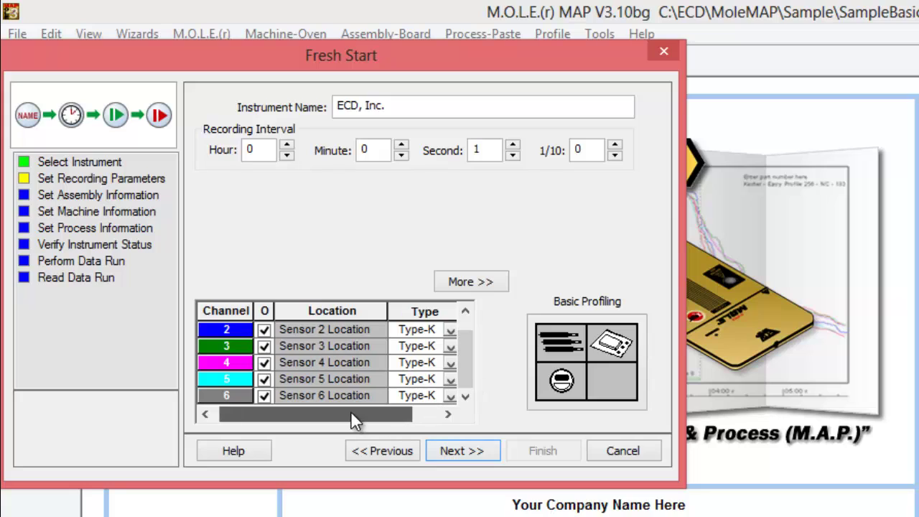
On the assembly information step, load MotherBoard79 as the assembly image.
left_click(467, 454)
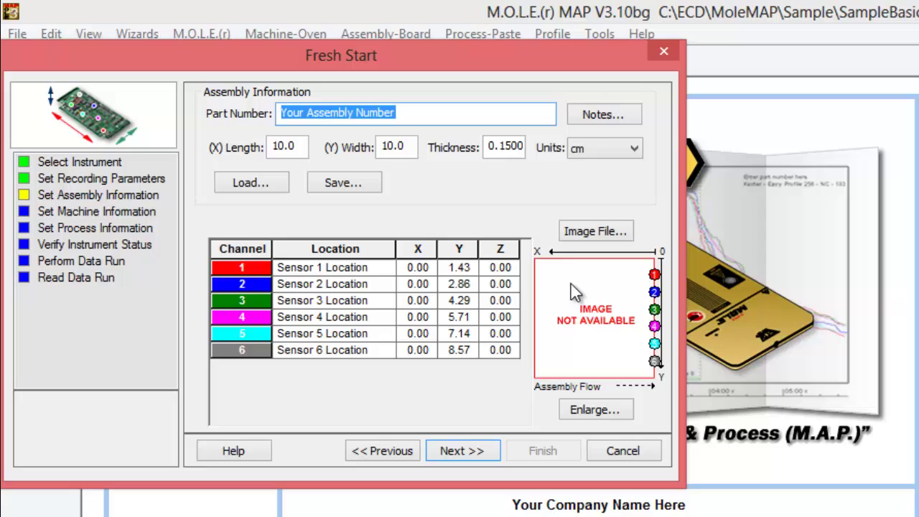
left_click(602, 232)
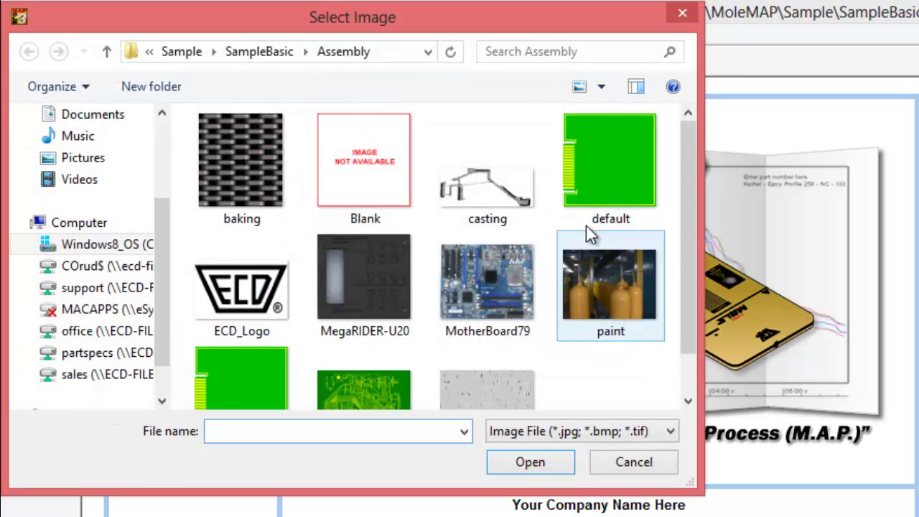
left_click(506, 285)
left_click(530, 460)
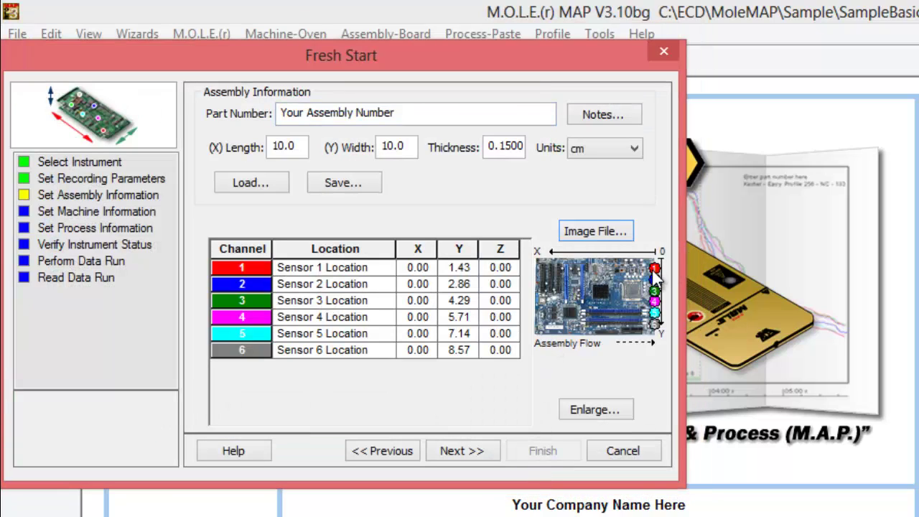
In the enlarged board view, place sensors 1–6 around the heatsinks and CPU socket.
left_click(593, 410)
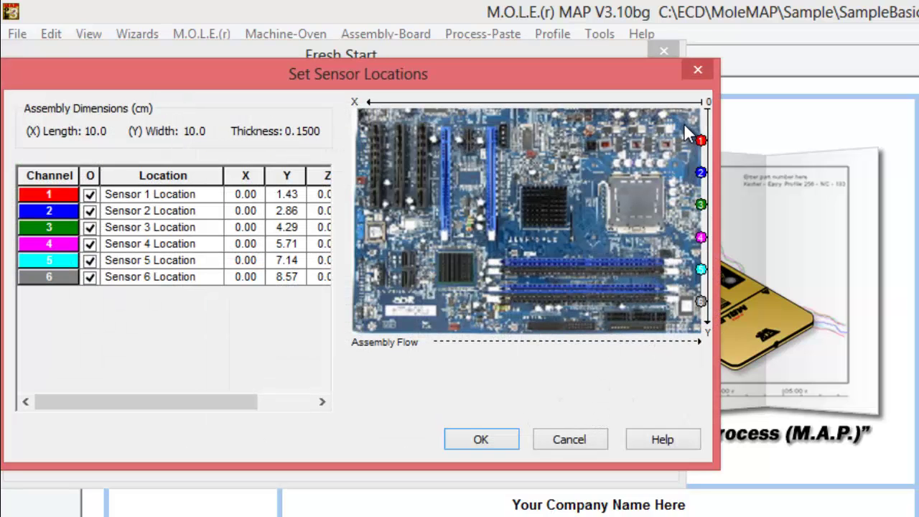
left_click_drag(702, 140, 523, 192)
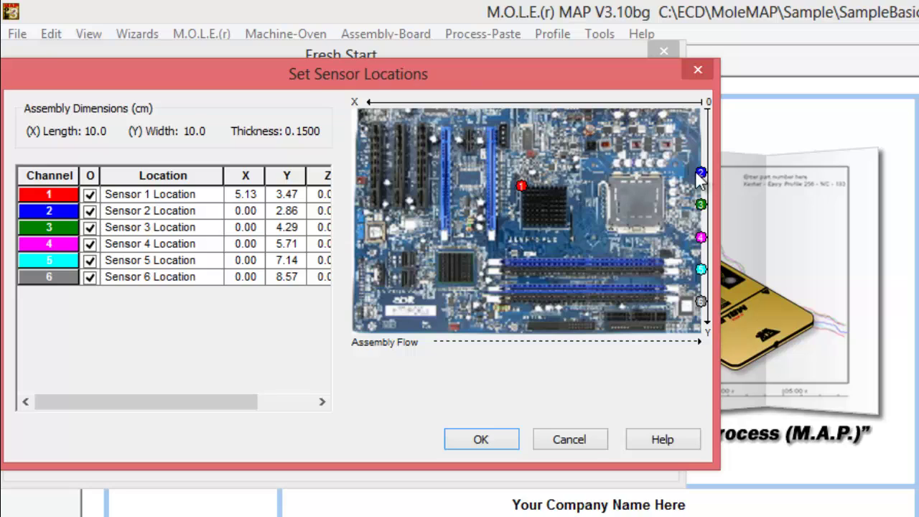
left_click_drag(701, 172, 632, 195)
left_click_drag(572, 211, 439, 253)
mouse_move(699, 201)
left_mouse_down()
mouse_move(649, 213)
mouse_move(511, 168)
mouse_move(495, 125)
left_mouse_up()
left_click_drag(701, 237, 615, 182)
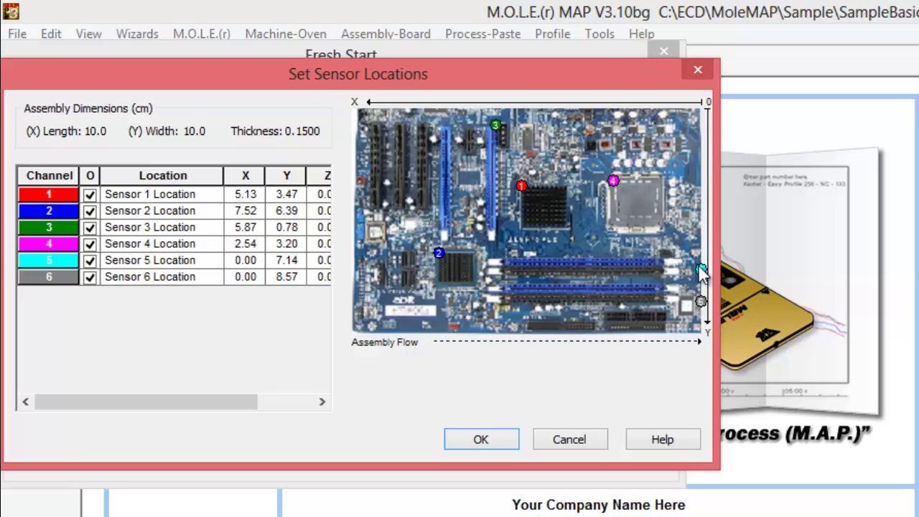
mouse_move(700, 267)
left_mouse_down()
mouse_move(625, 222)
mouse_move(616, 227)
left_mouse_up()
mouse_move(700, 302)
left_mouse_down()
mouse_move(494, 292)
mouse_move(436, 302)
left_mouse_up()
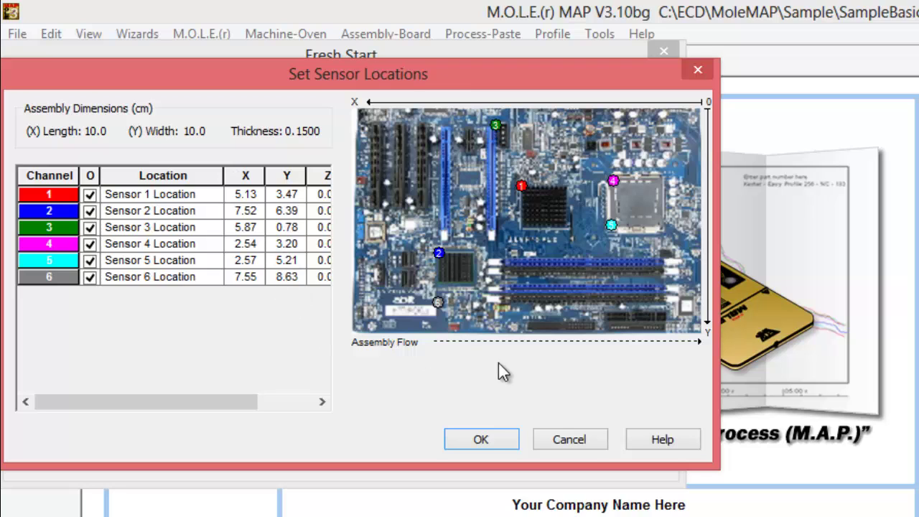
Accept the sensor placements and replace the placeholder part number with 'Motherboard79'.
left_click(486, 438)
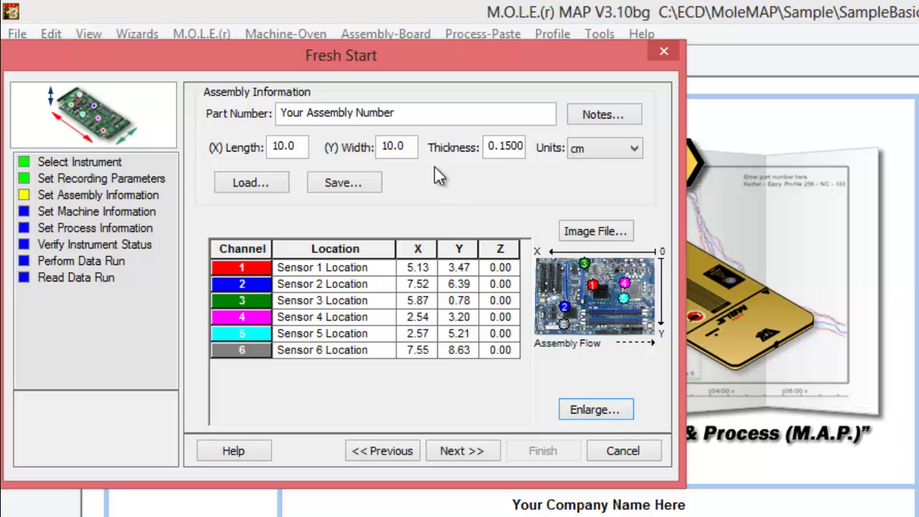
left_click_drag(421, 113, 229, 102)
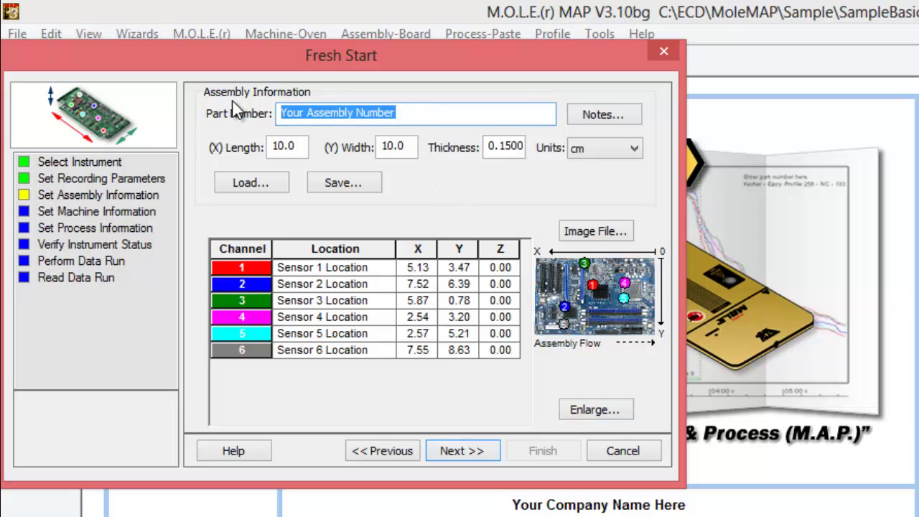
type("Mo")
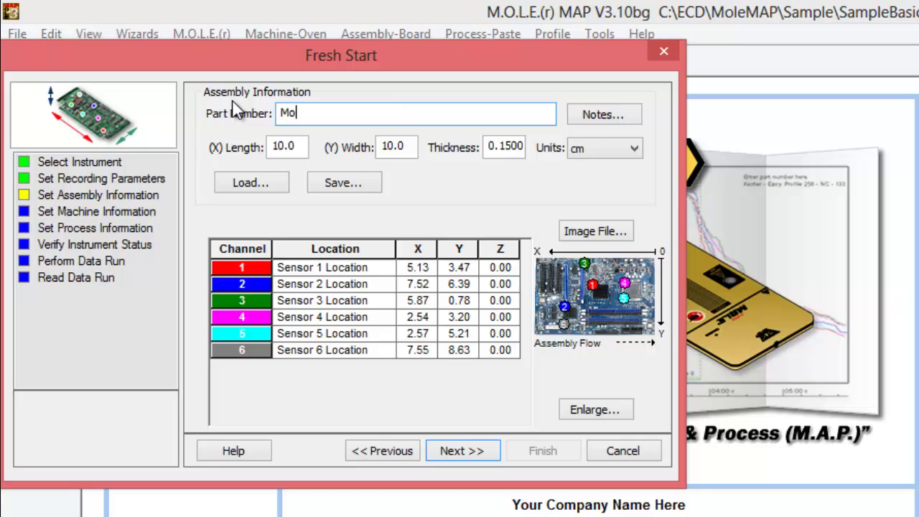
type("therboard")
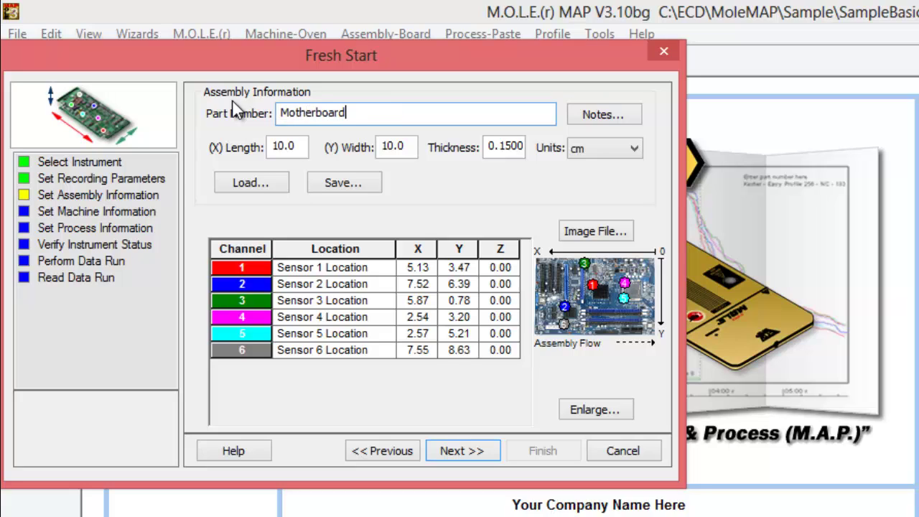
type("79")
Select the +Electrovert_OmniFlo 7_Medium oven on the machine information step.
left_click(464, 453)
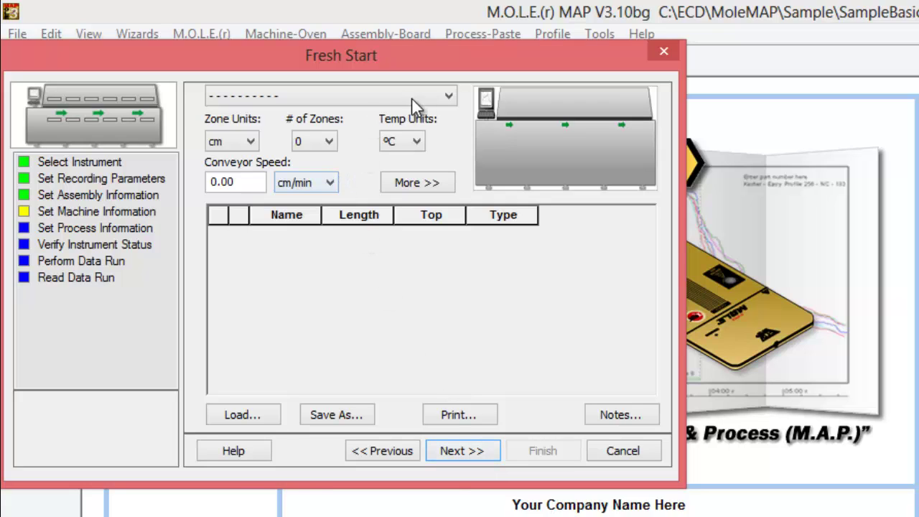
left_click(448, 96)
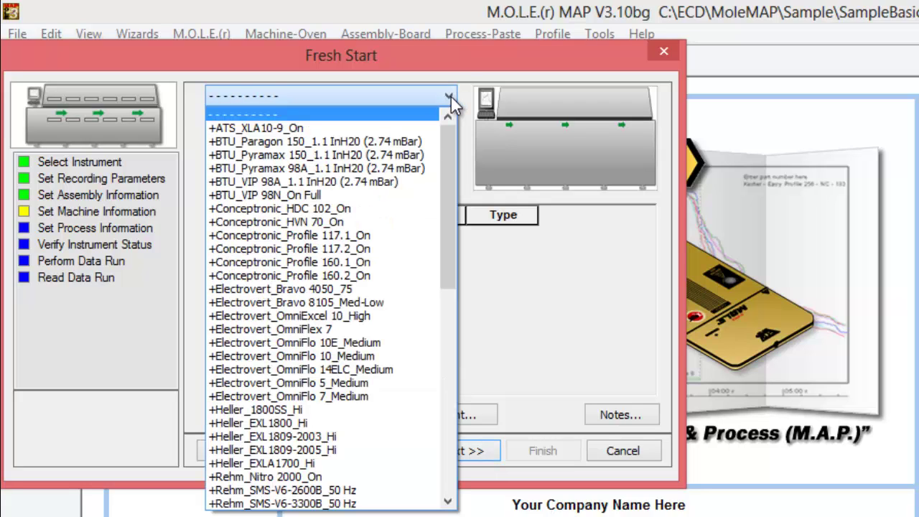
left_click(459, 66)
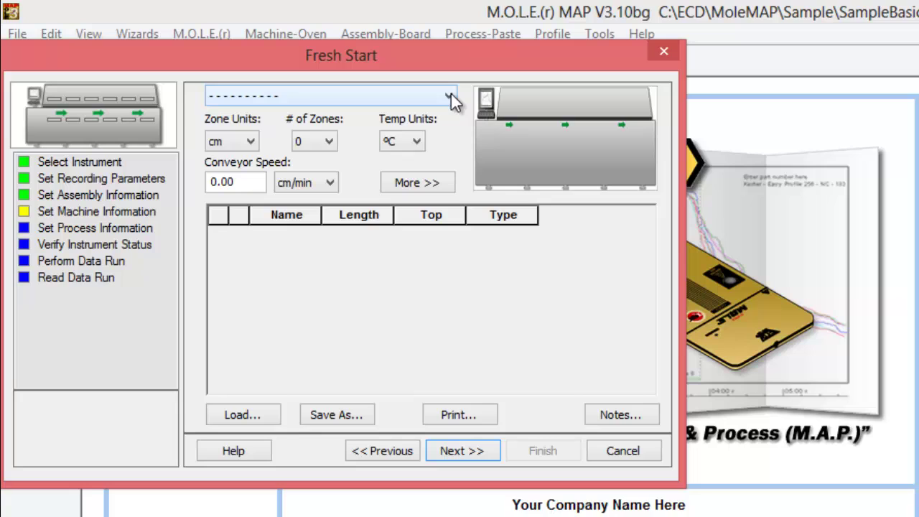
left_click(453, 97)
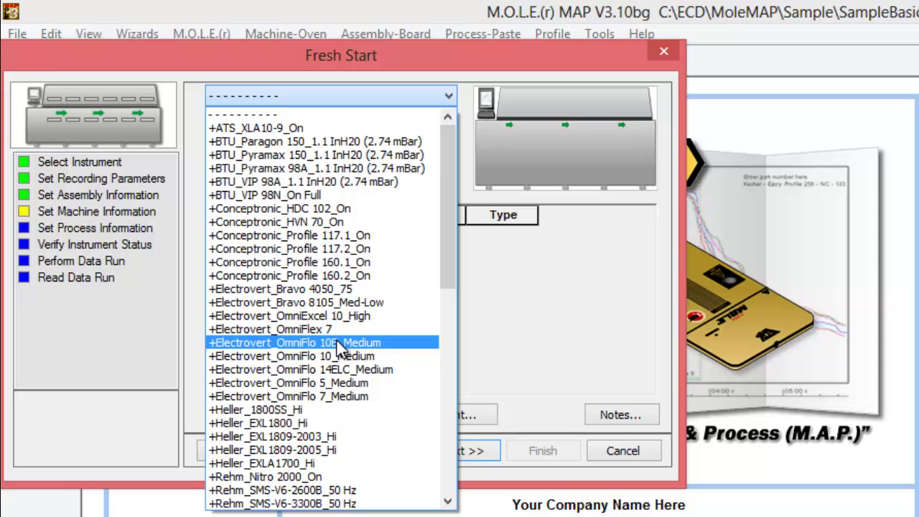
left_click(354, 398)
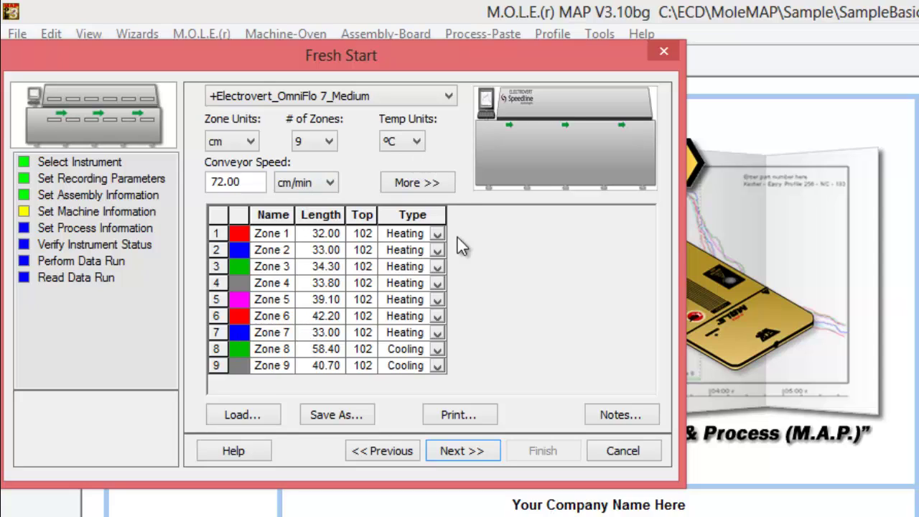
Choose the Amtech - BGA223 - NC - 183 solder paste and advance to instrument status.
left_click(472, 452)
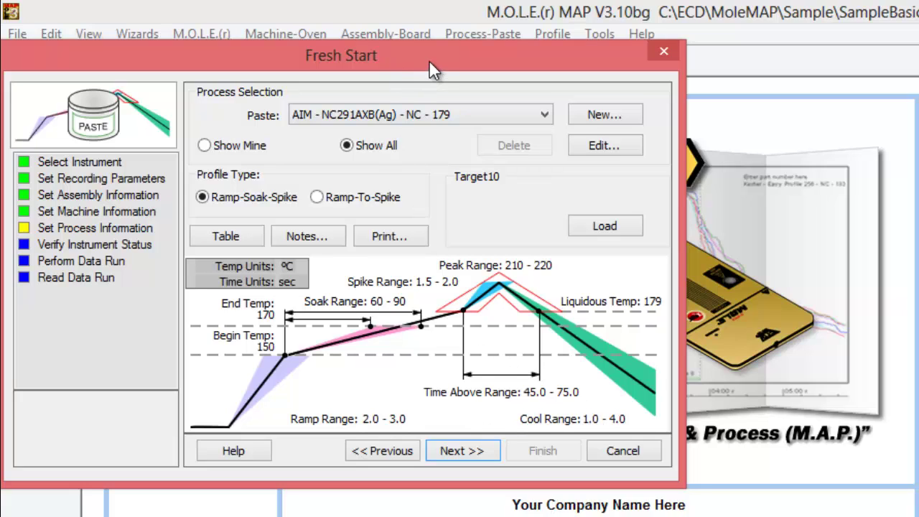
left_click(546, 115)
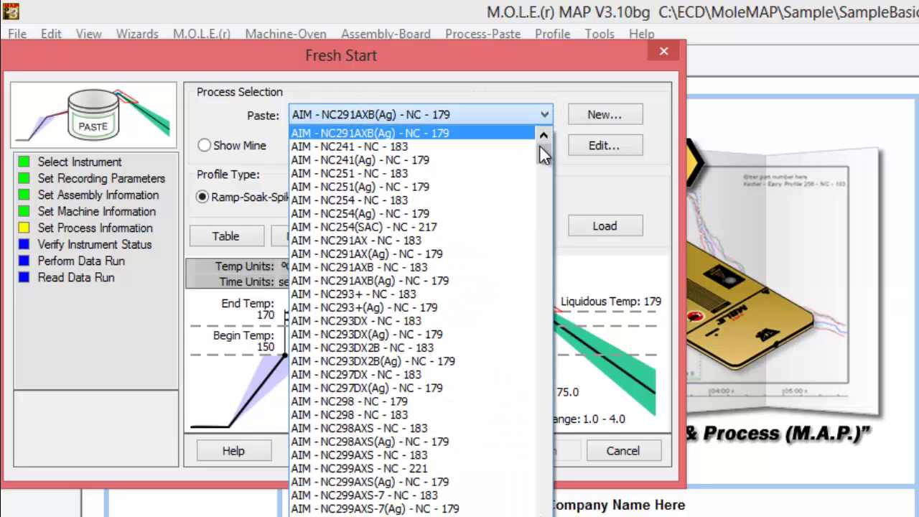
left_click_drag(544, 160, 541, 251)
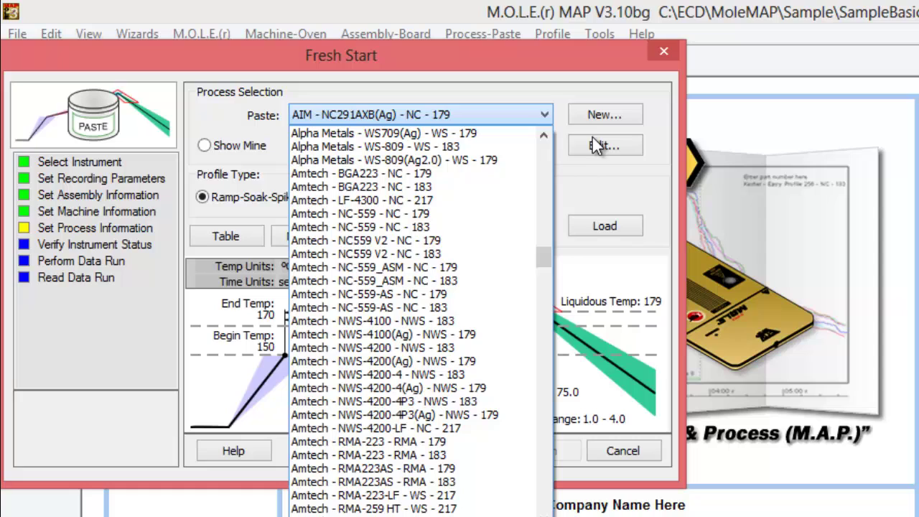
left_click(431, 186)
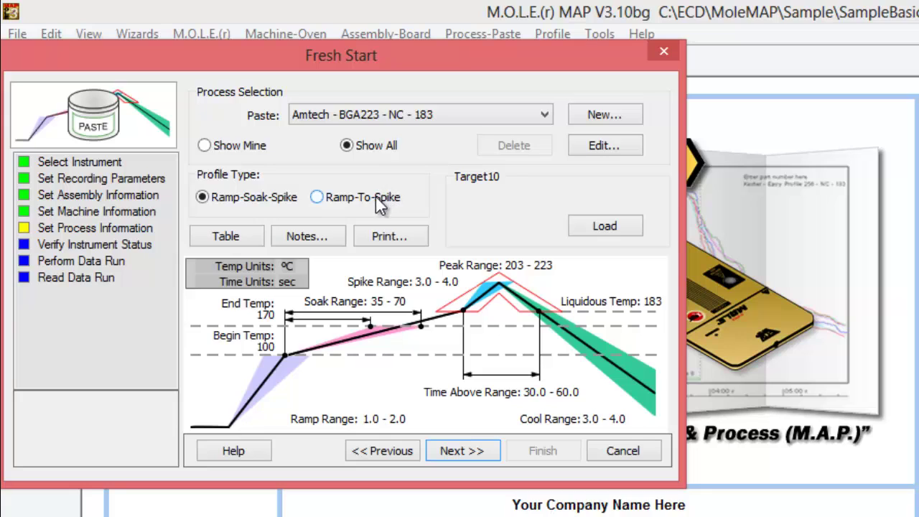
left_click(476, 454)
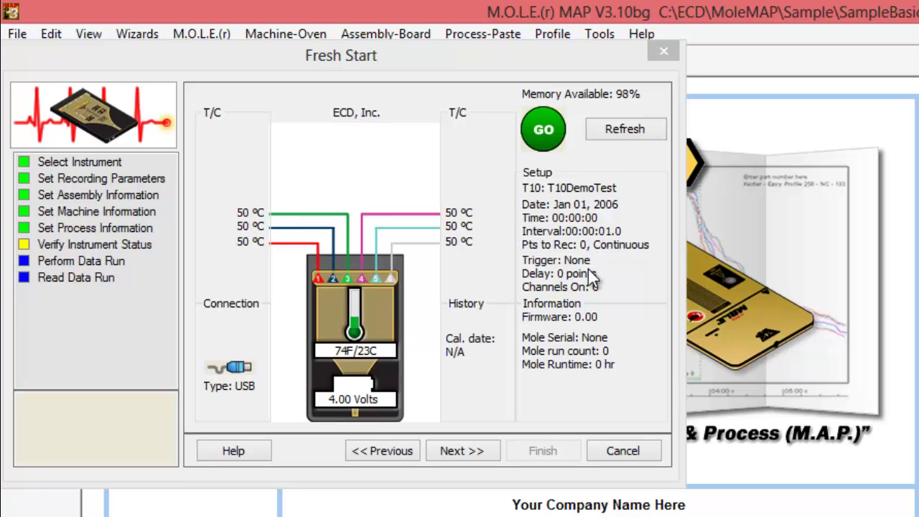
Advance to the Perform Data Run step showing nine zones at 72.0 cm/min.
left_click(463, 453)
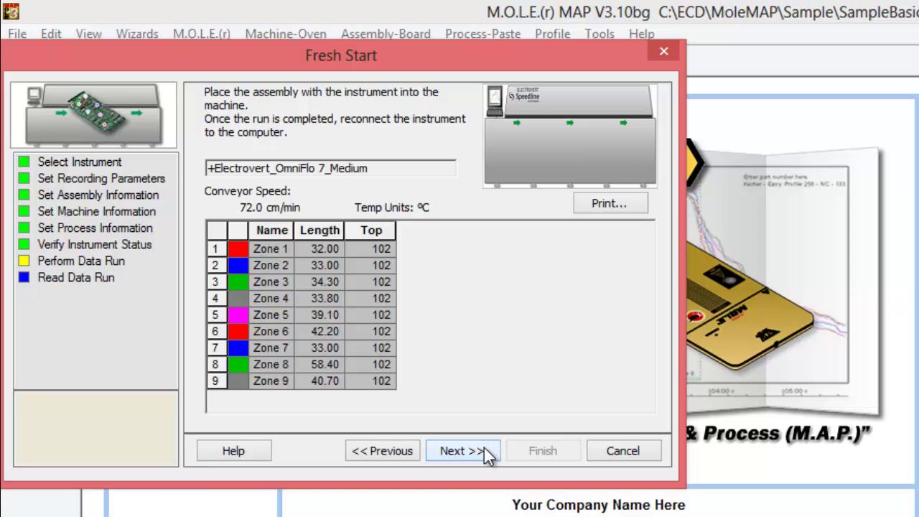
Read and download the November 16, 2010 data run from the instrument.
left_click(485, 448)
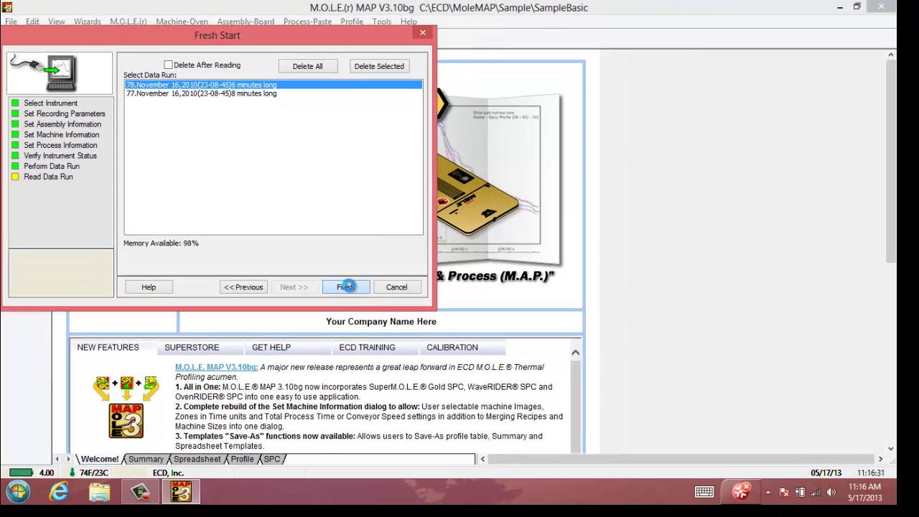
left_click(543, 450)
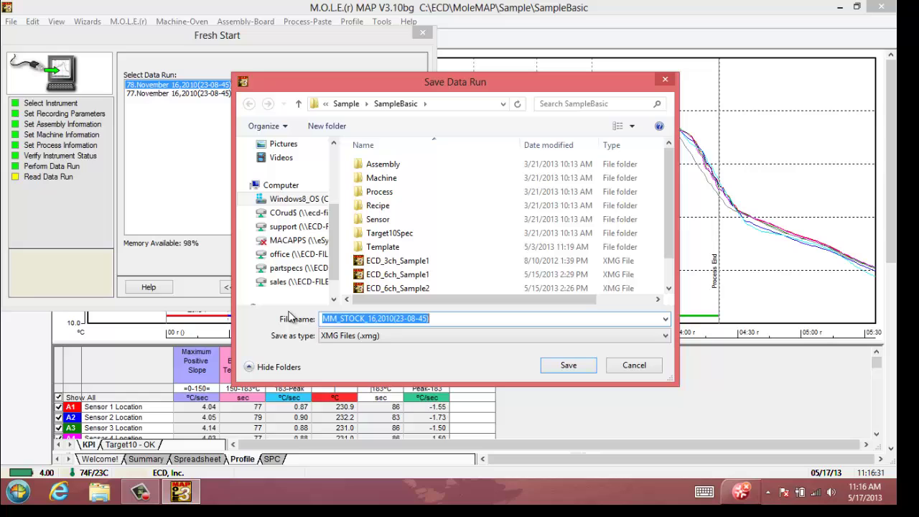
key("Home")
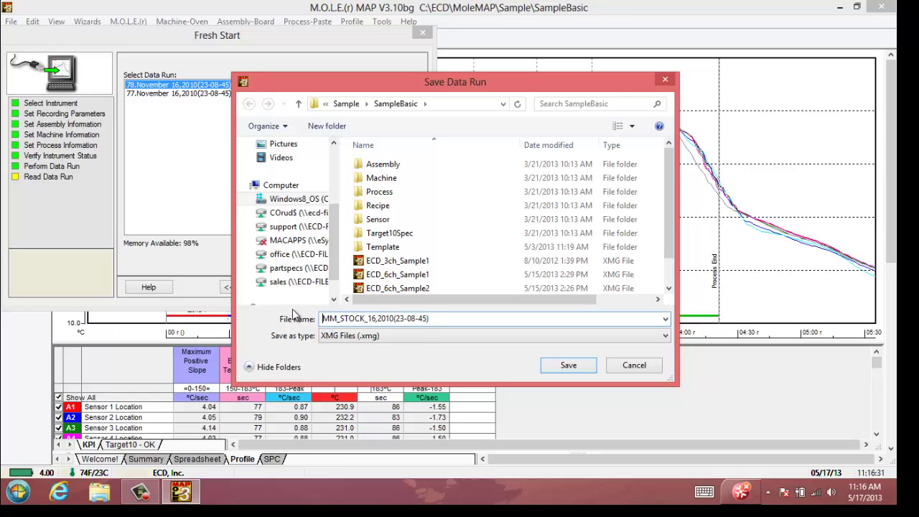
key("Delete")
key("Delete")
key("Delete")
key("Delete")
key("Delete")
key("Delete")
key("Delete")
key("Delete")
key("Delete")
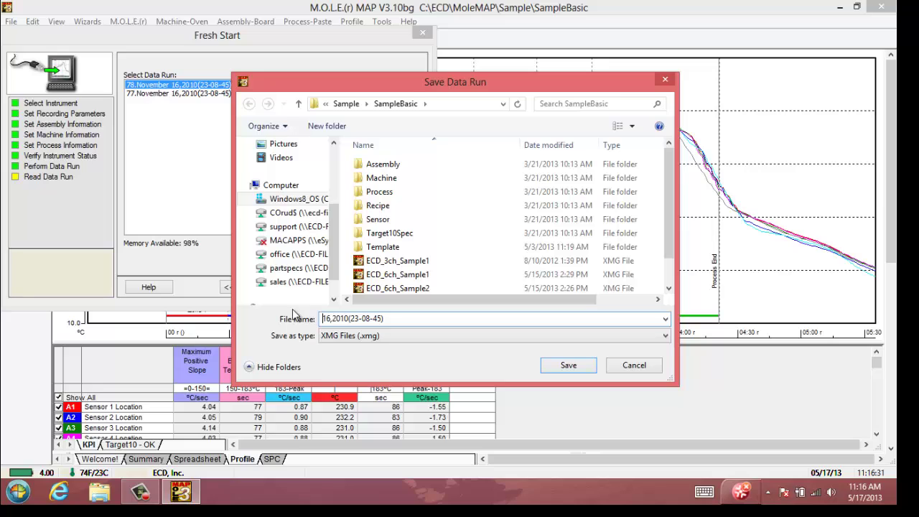
type("05")
key("Delete")
key("Right")
key("Right")
key("Right")
key("Right")
key("Delete")
key("Right")
key("Right")
key("Delete")
key("Right")
key("Right")
key("Delete")
key("Delete")
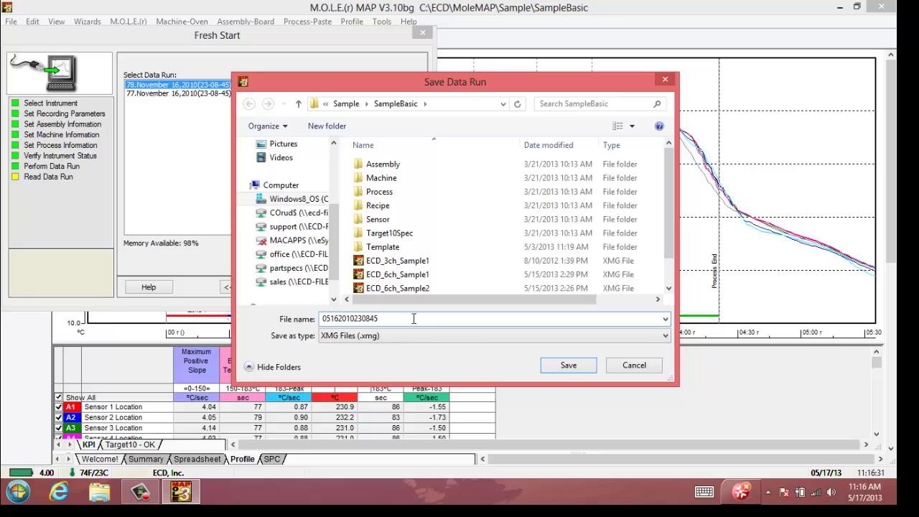
Save the run as 05162010230845.xmg and decline prediction mode to show the full profile graph.
left_click(566, 367)
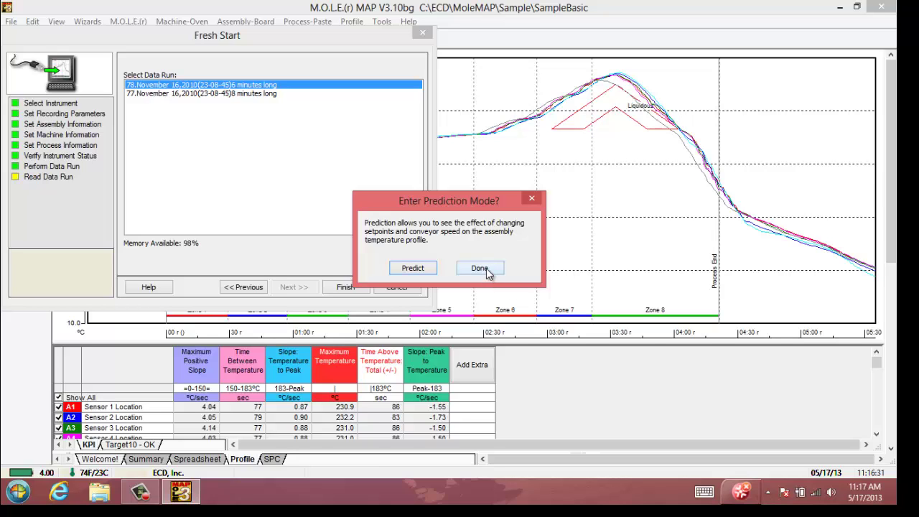
left_click(487, 268)
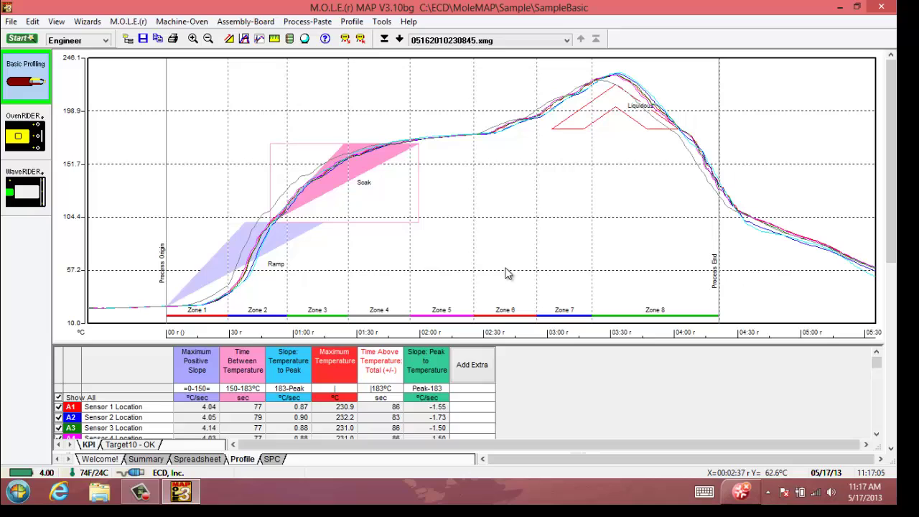